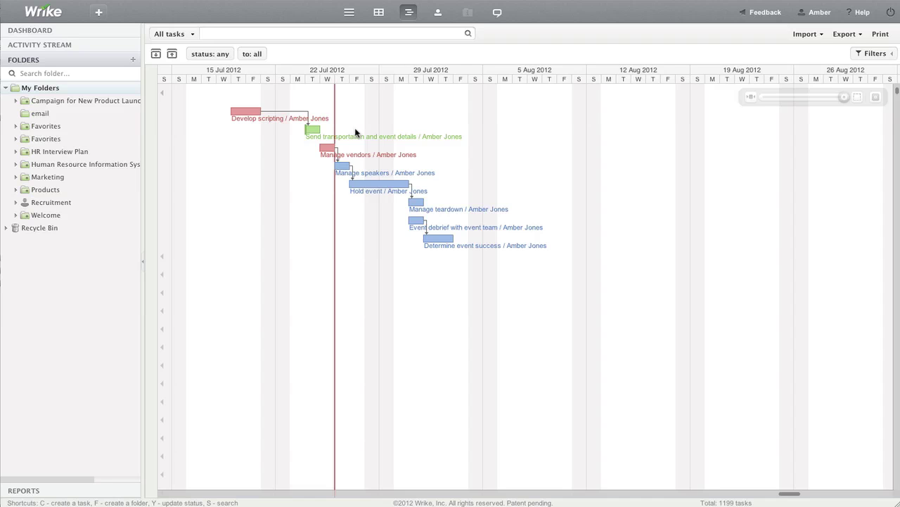
Expand the Recruitment folder in the Folders tree to reveal its subfolders.
left_click(13, 203)
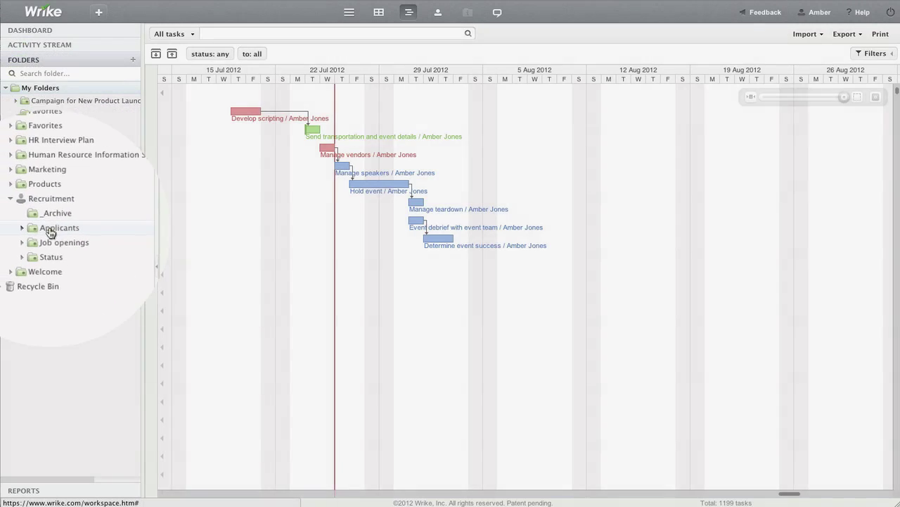
In Applicants' List view, create a new task titled with the applicant's full name.
left_click(49, 230)
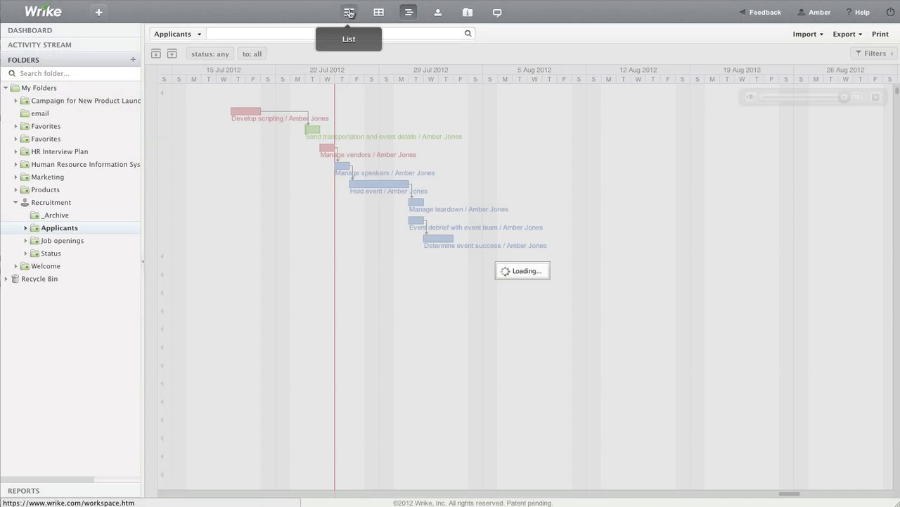
left_click(349, 12)
left_click(100, 13)
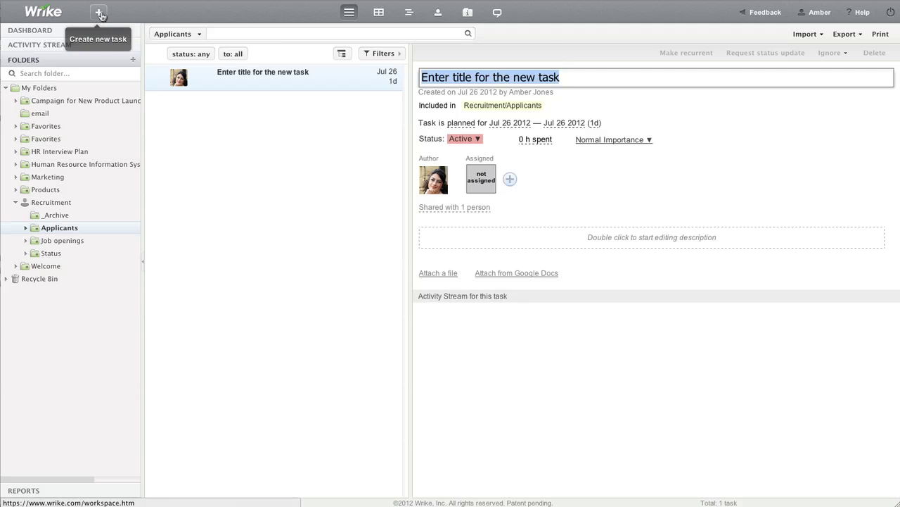
type("John Brown")
key("Return")
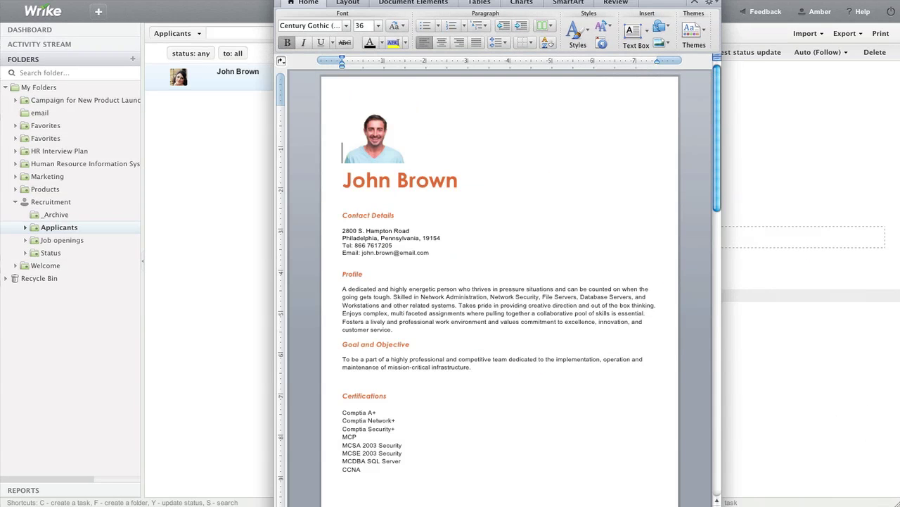
Paste the copied résumé into the task description, attach the CV file, and assign a teammate.
key("super+a")
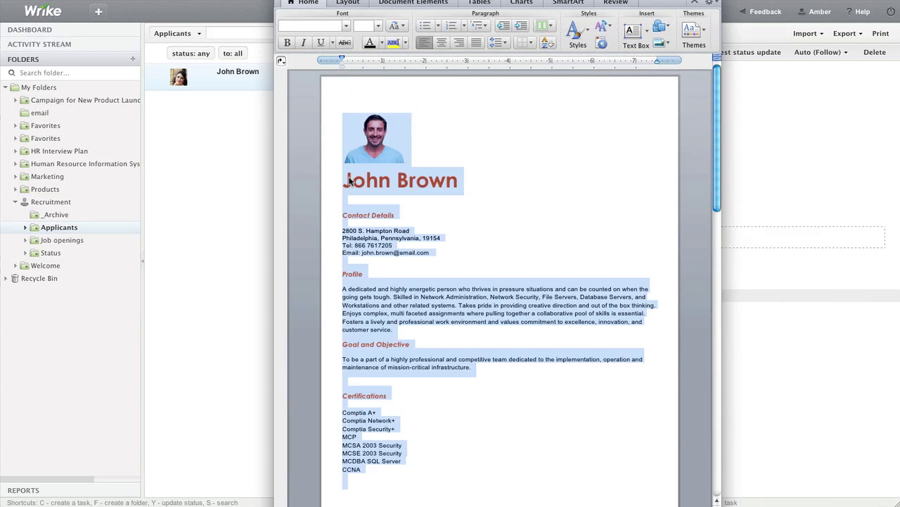
key("ctrl+c")
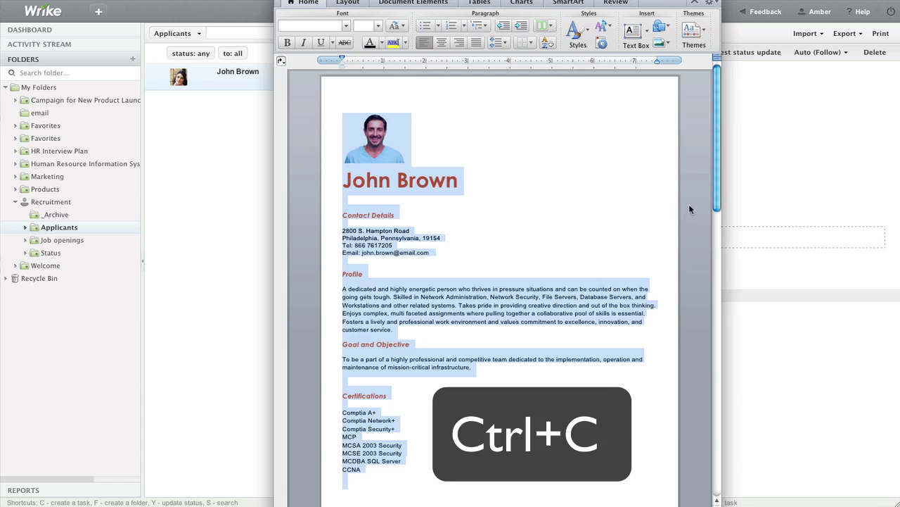
left_click(740, 233)
key("ctrl+v")
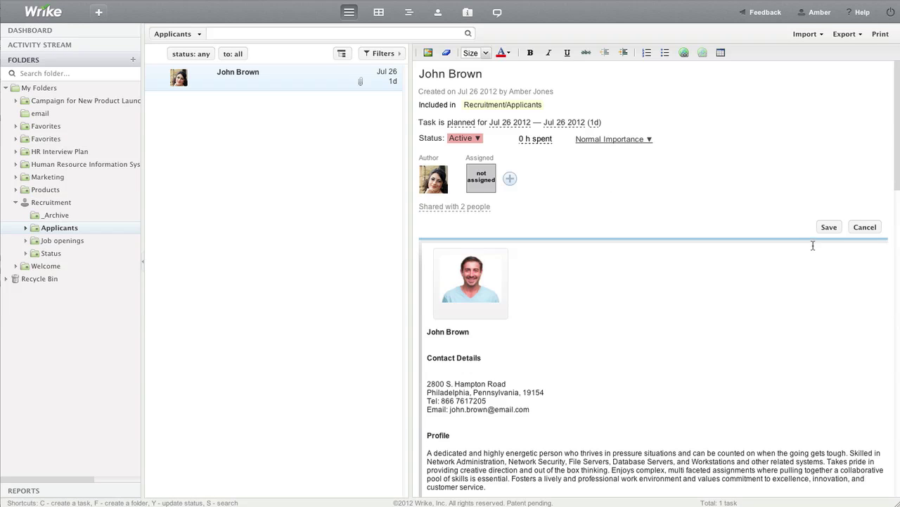
left_click(828, 227)
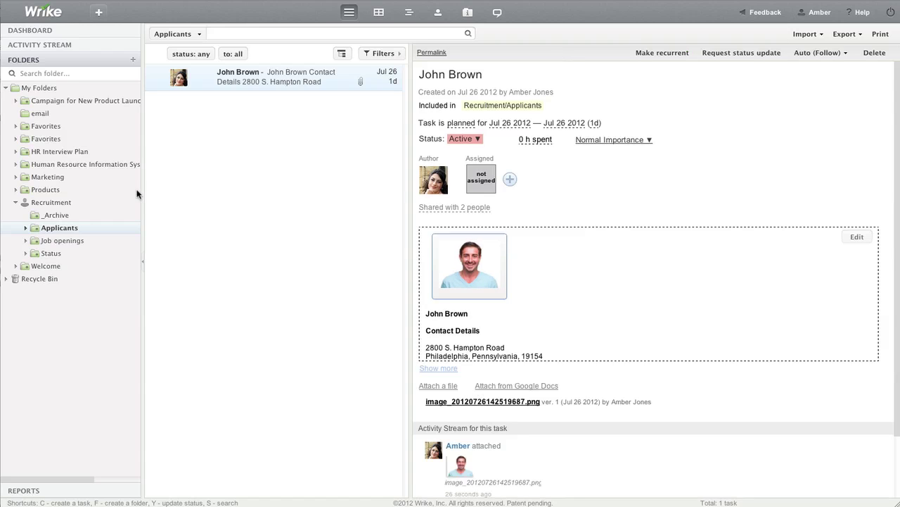
left_click_drag(2, 232, 589, 434)
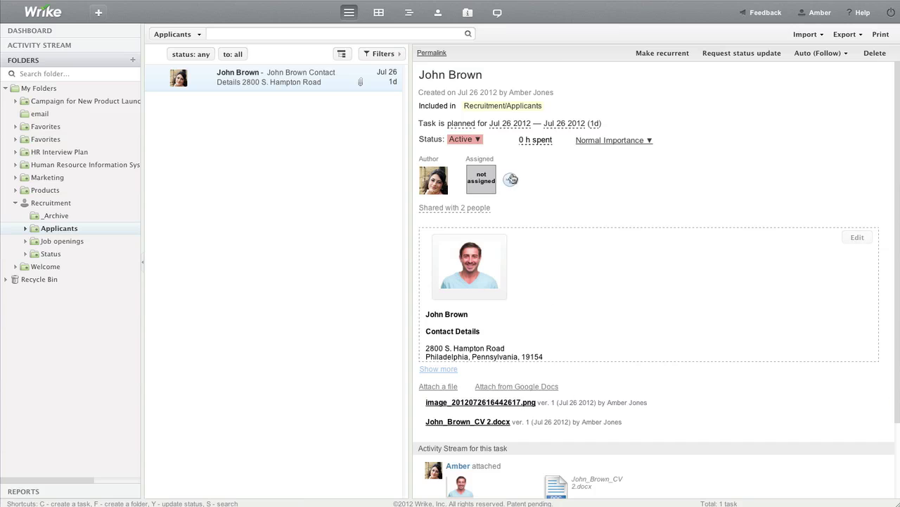
left_click(511, 178)
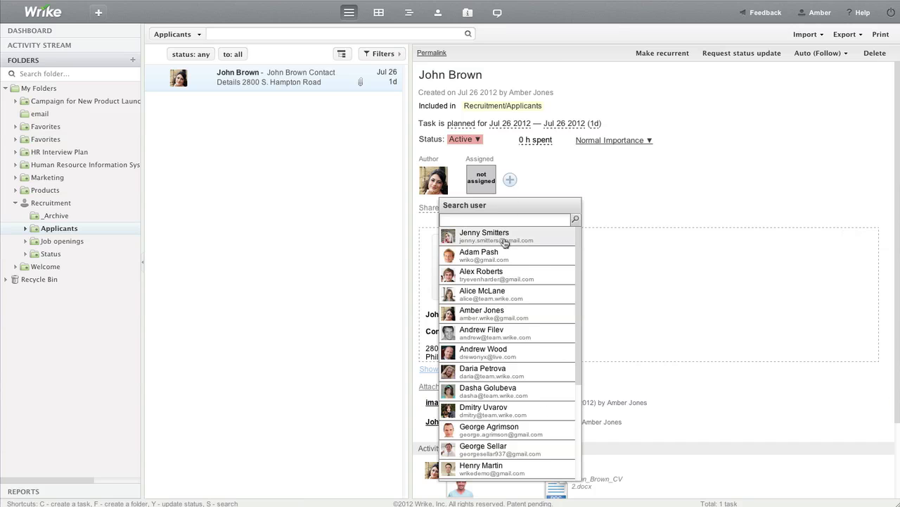
left_click(504, 236)
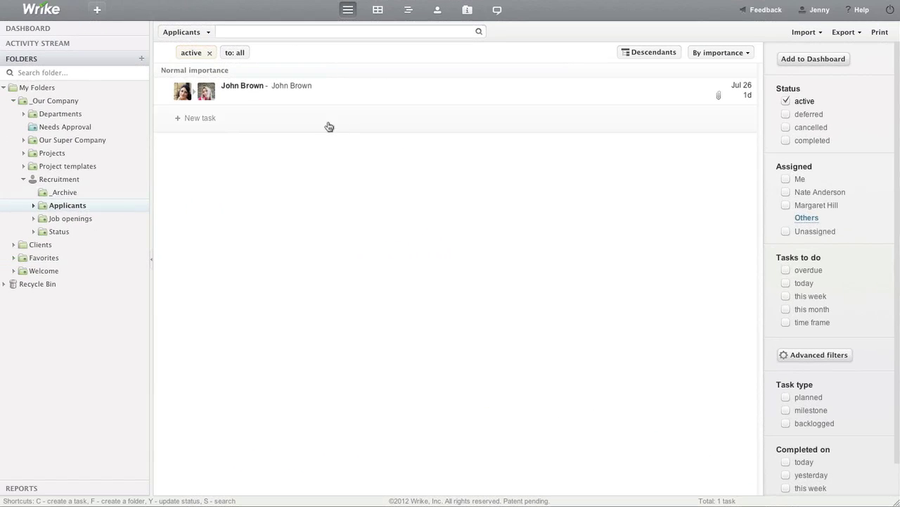
Open the applicant's task and review its full résumé description.
left_click(365, 102)
left_click(442, 377)
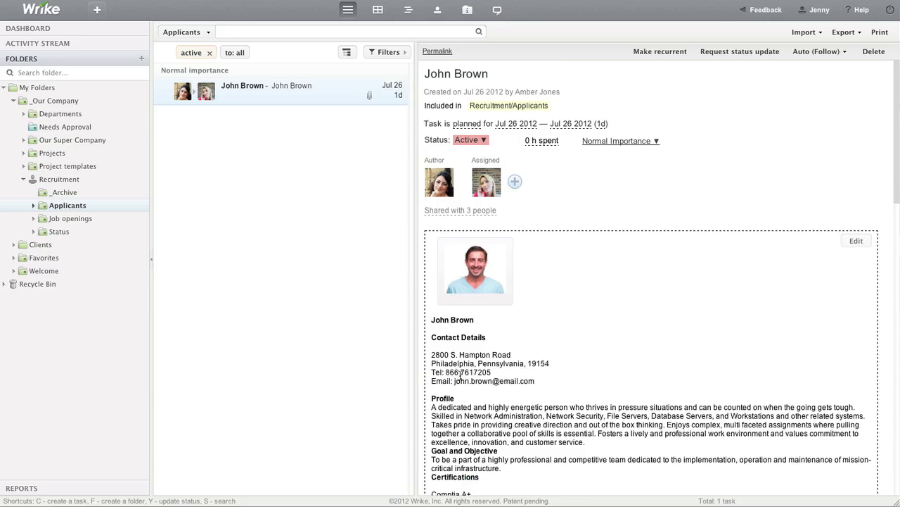
scroll(461, 378, "down", 3)
scroll(461, 379, "down", 1)
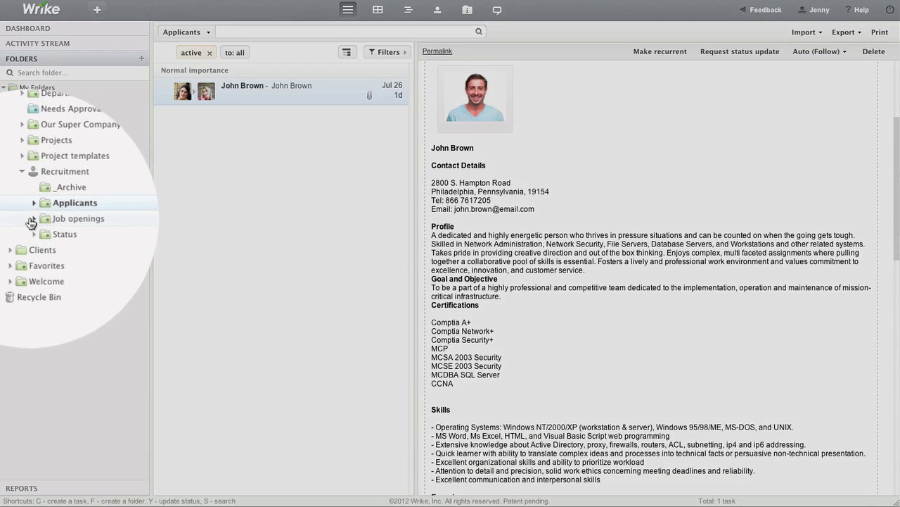
Tag the task with the Job openings > Engineering folders QA engineer and Technical support.
left_click(33, 218)
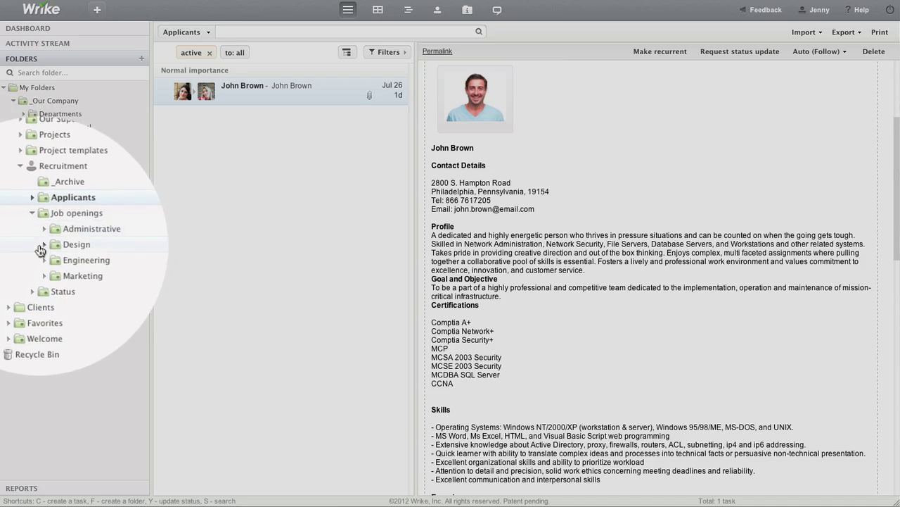
left_click(43, 259)
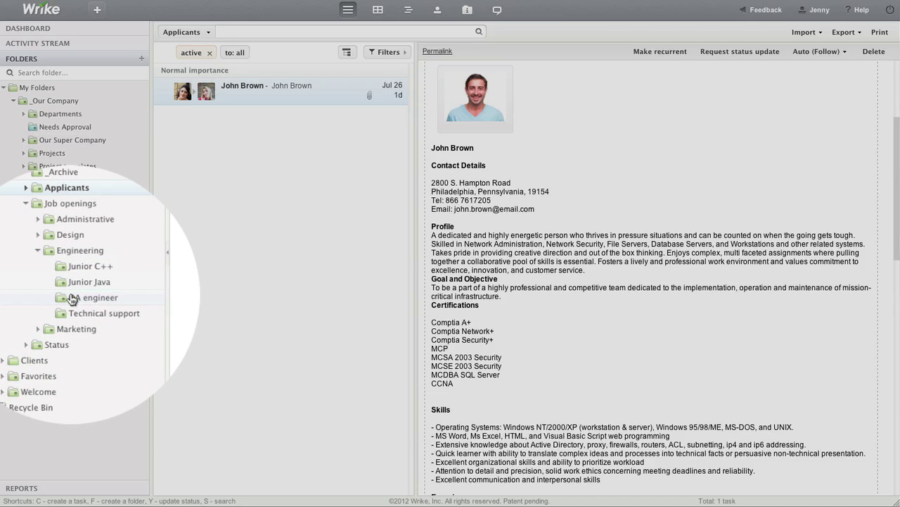
left_click_drag(72, 299, 265, 94)
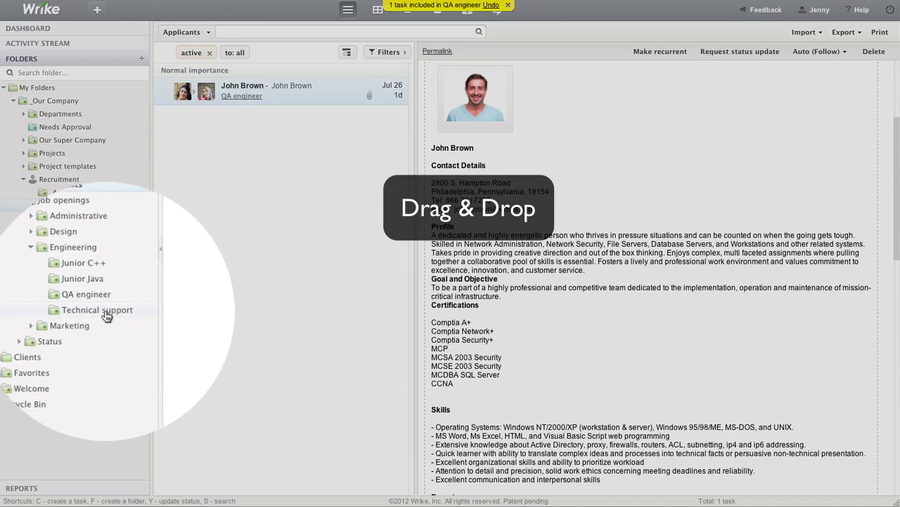
left_click_drag(102, 310, 309, 94)
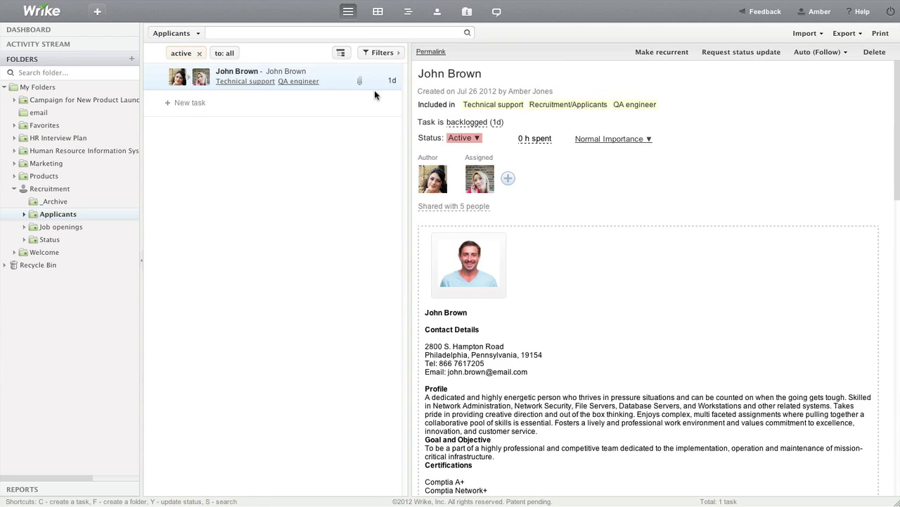
Browse Job openings > Engineering, showing tasks from all its subfolders.
left_click(25, 226)
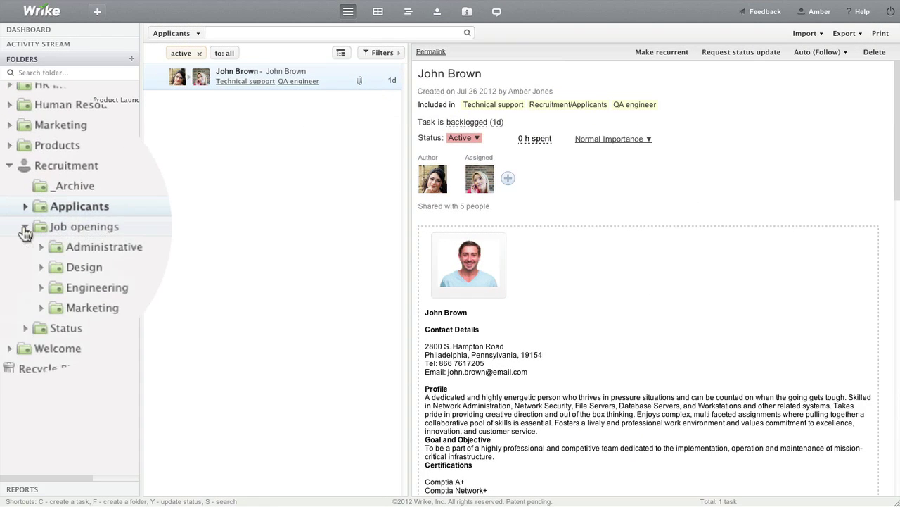
left_click(33, 266)
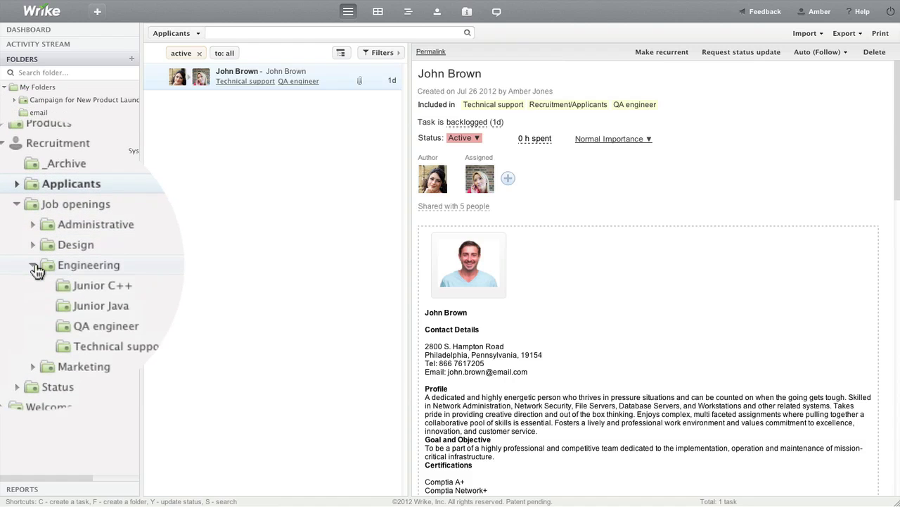
left_click(52, 290)
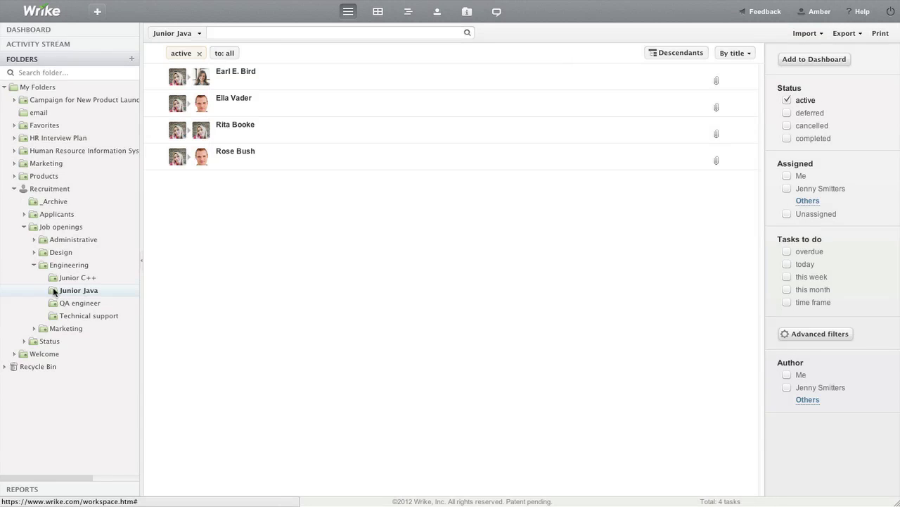
left_click(68, 265)
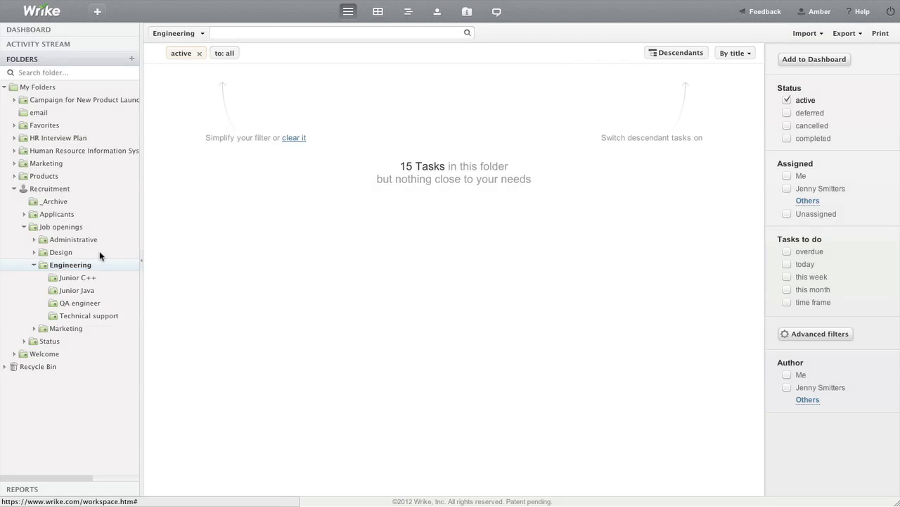
left_click(690, 54)
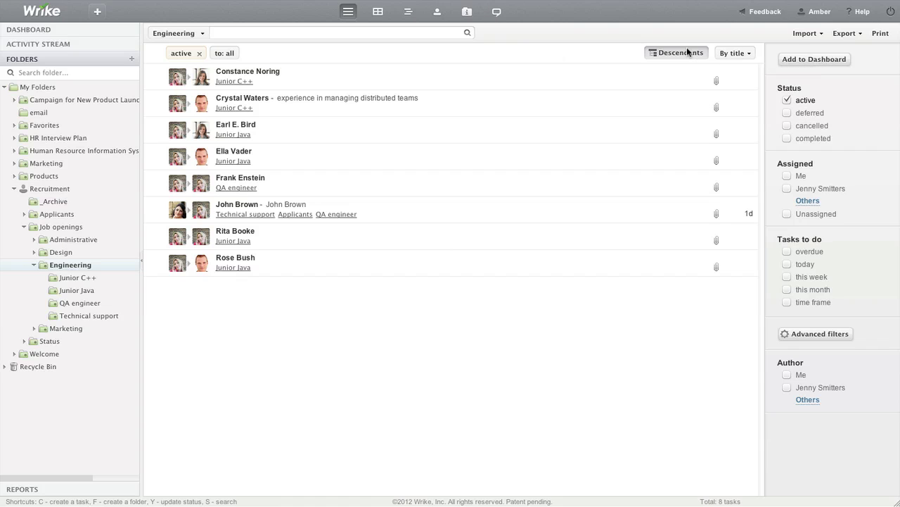
Set the QA engineer folder's colour to purple.
right_click(75, 307)
right_click(76, 307)
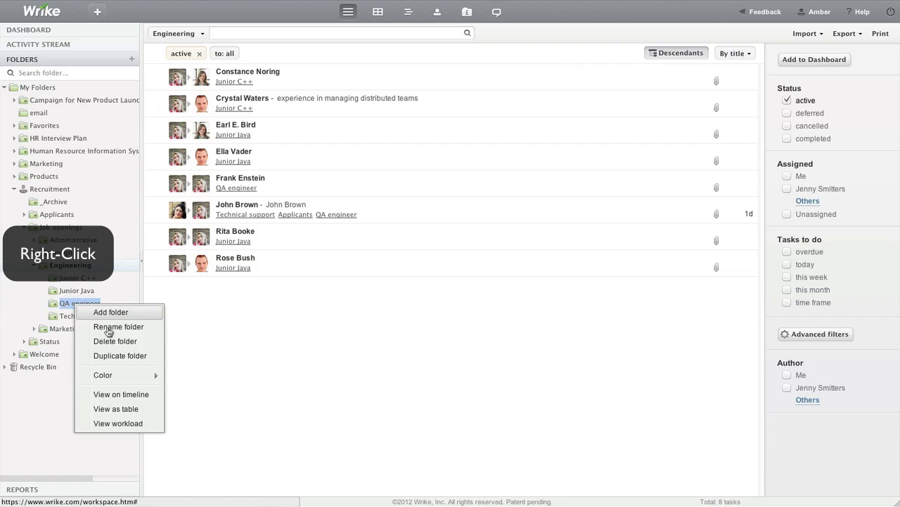
mouse_move(155, 380)
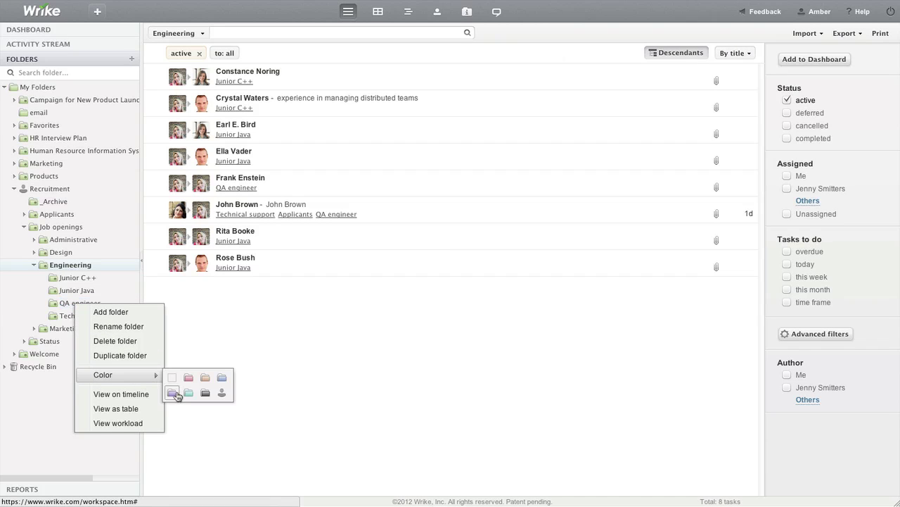
left_click(172, 392)
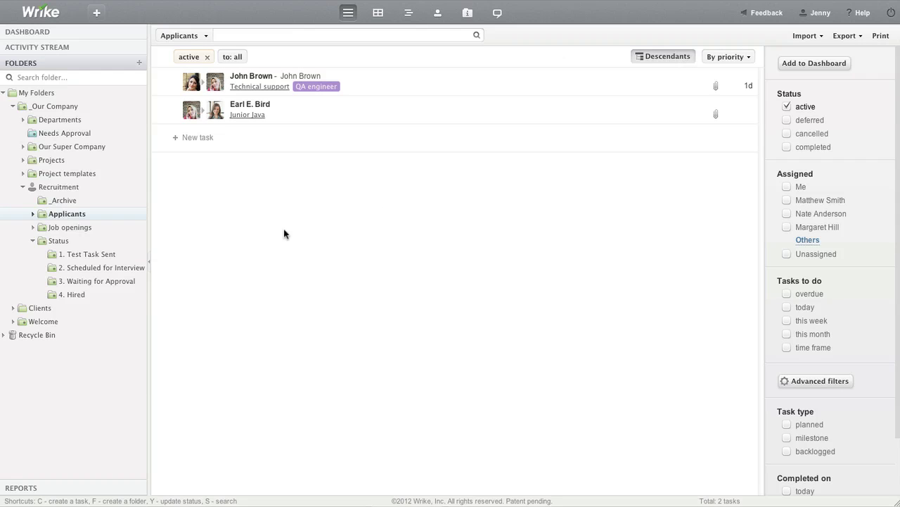
Add both applicant tasks to 1. Test Task Sent and view that folder's six tasks.
left_click_drag(111, 256, 403, 85)
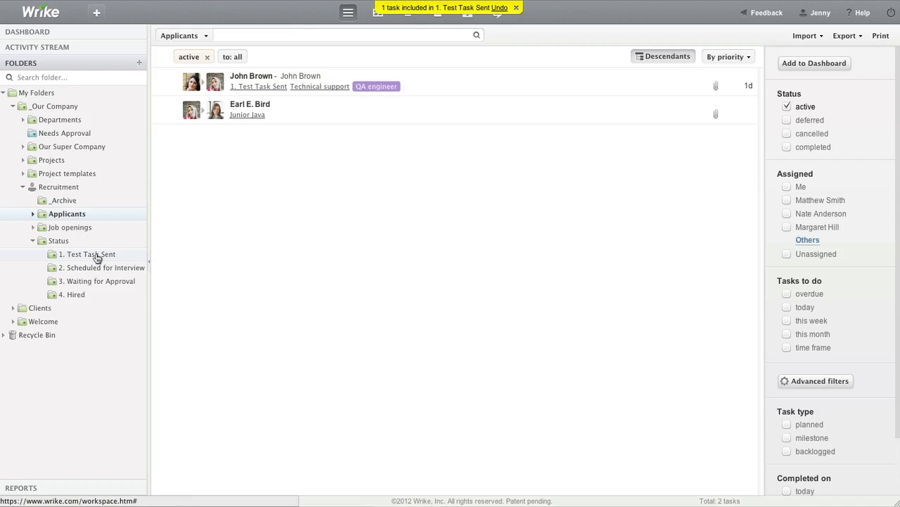
left_click_drag(97, 259, 392, 116)
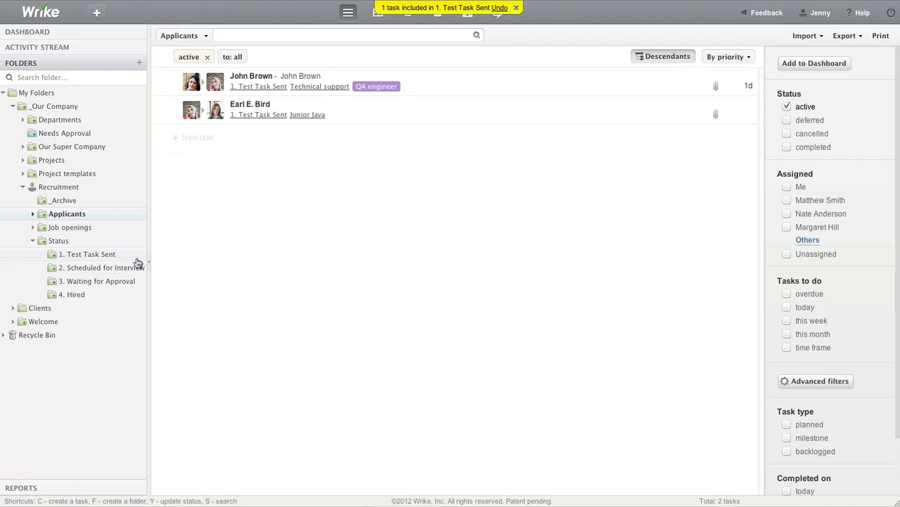
left_click(111, 256)
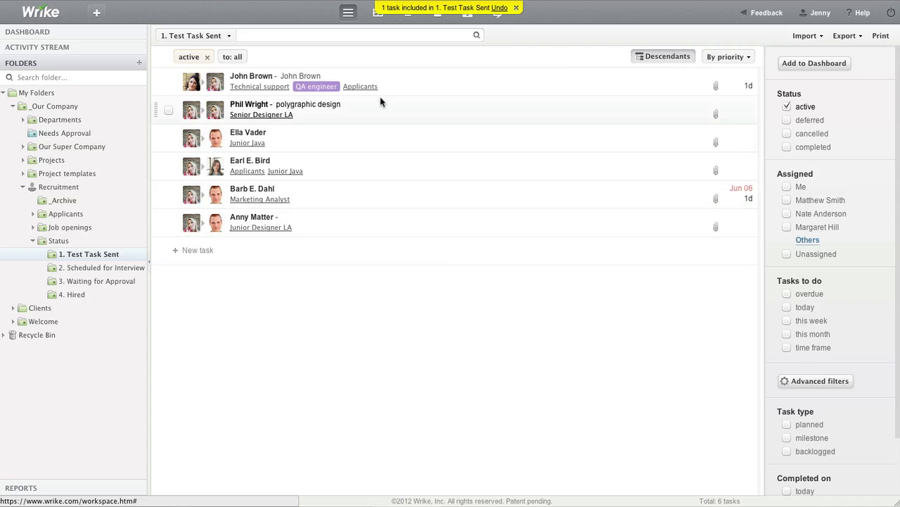
Add the QA engineer applicant's task to 2. Scheduled for Interview and assign a second team member.
left_click(420, 84)
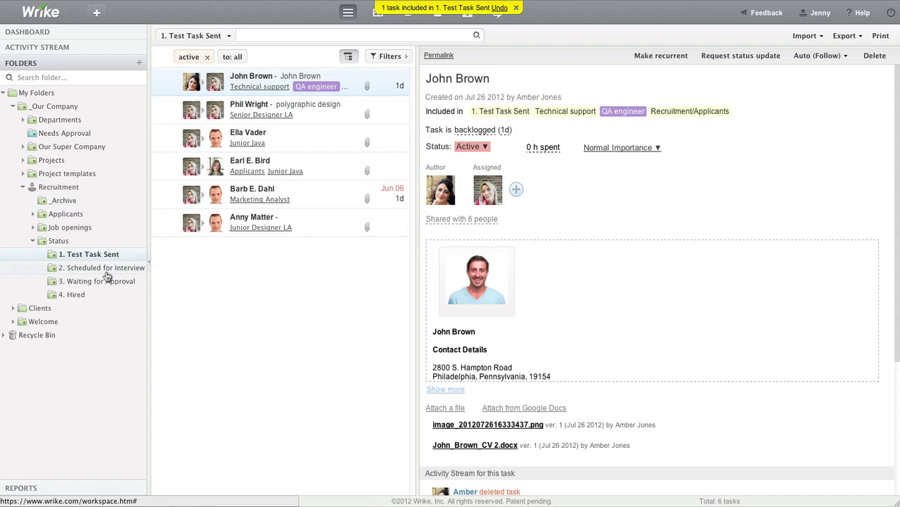
left_click_drag(107, 274, 415, 83)
left_click(516, 190)
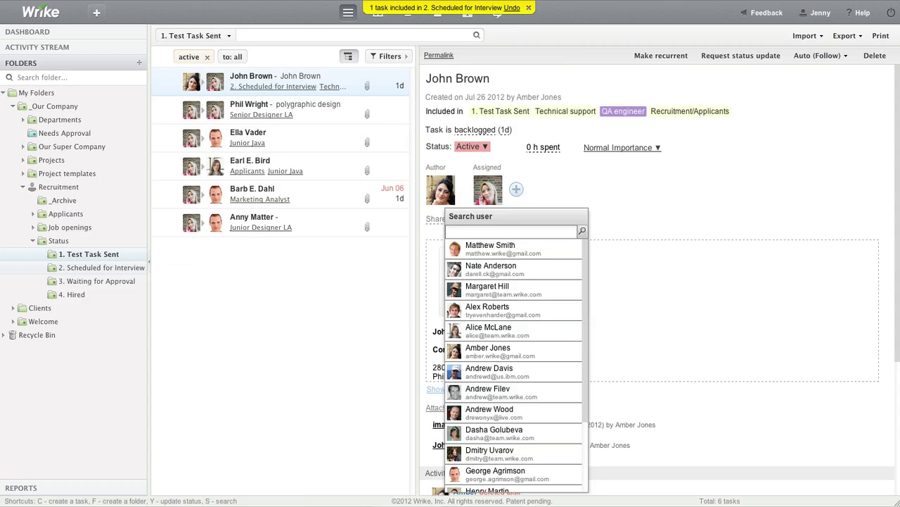
type("matt")
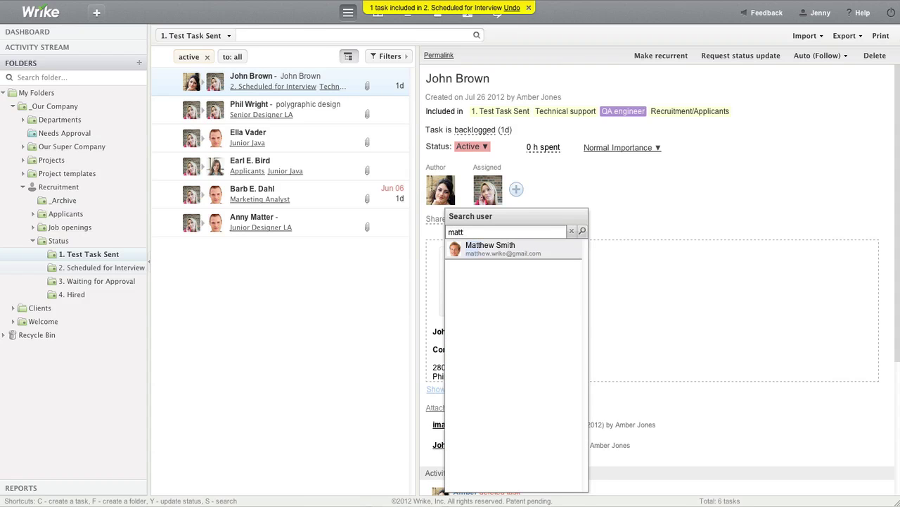
left_click(523, 252)
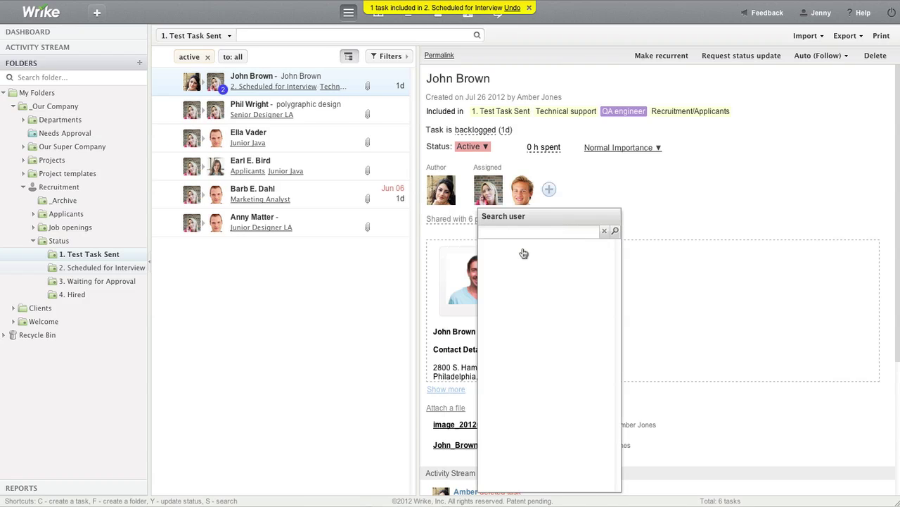
left_click(594, 188)
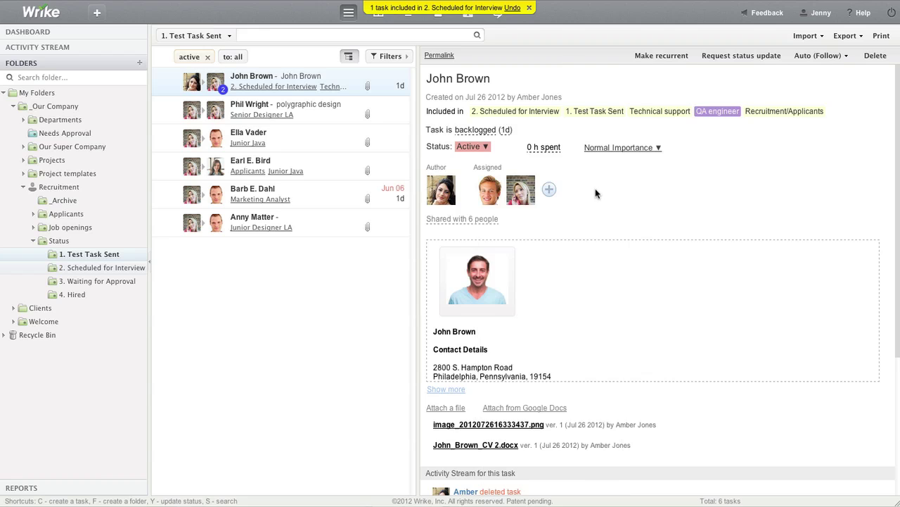
Remove the task from the 1. Test Task Sent folder.
left_click(522, 114)
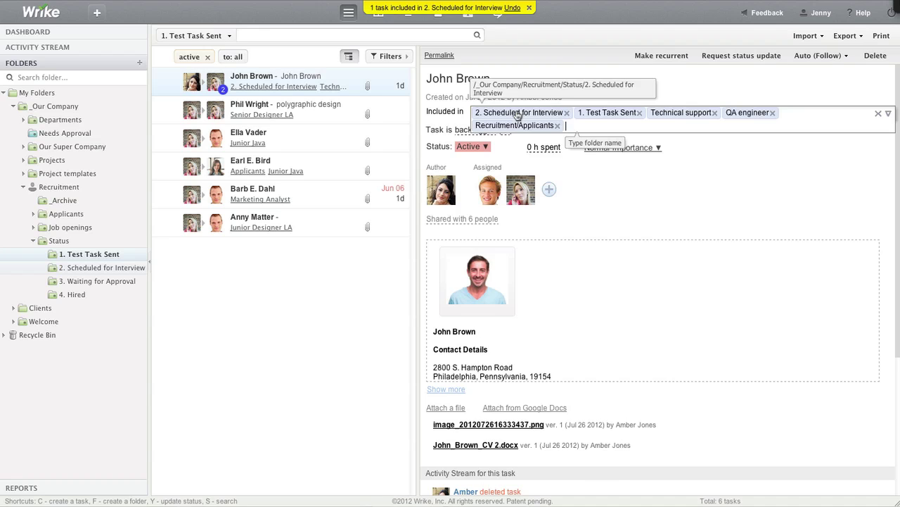
left_click(639, 114)
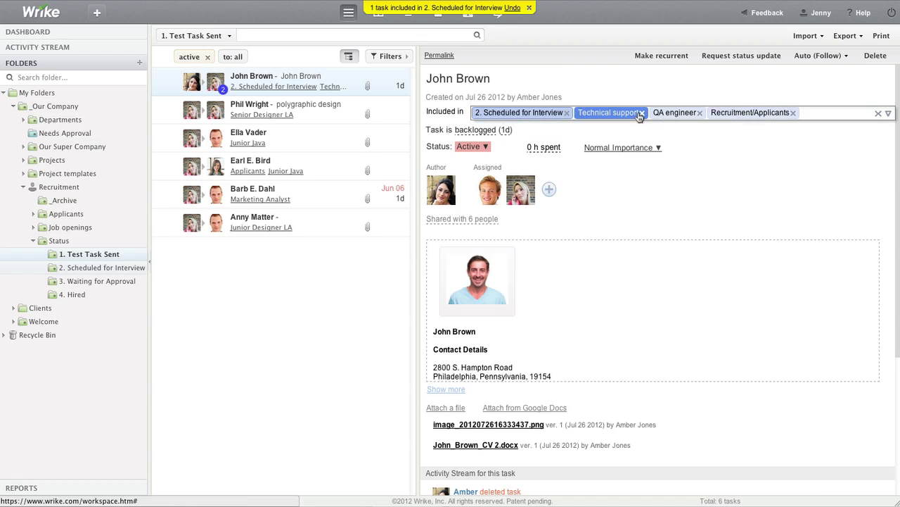
left_click(626, 184)
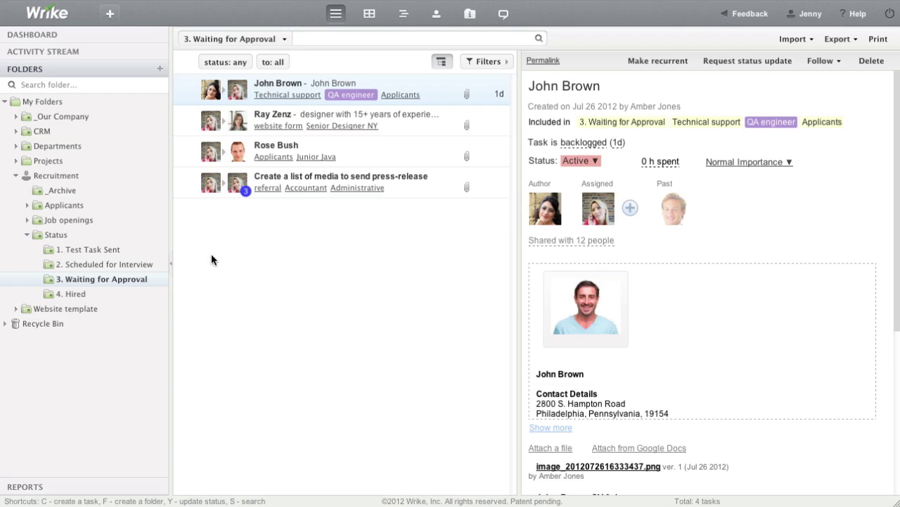
File the task under 4. Hired, drop 3. Waiting for Approval, and set status Completed.
left_click_drag(76, 294, 434, 86)
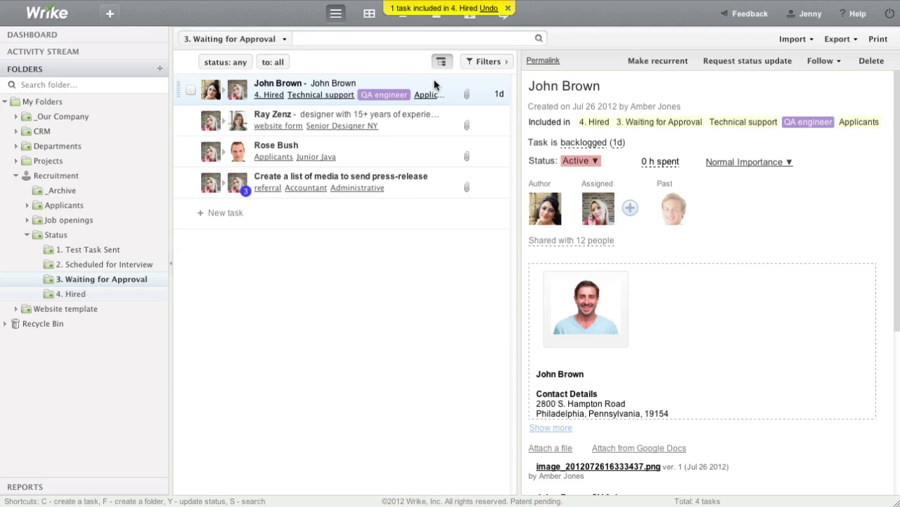
left_click(702, 125)
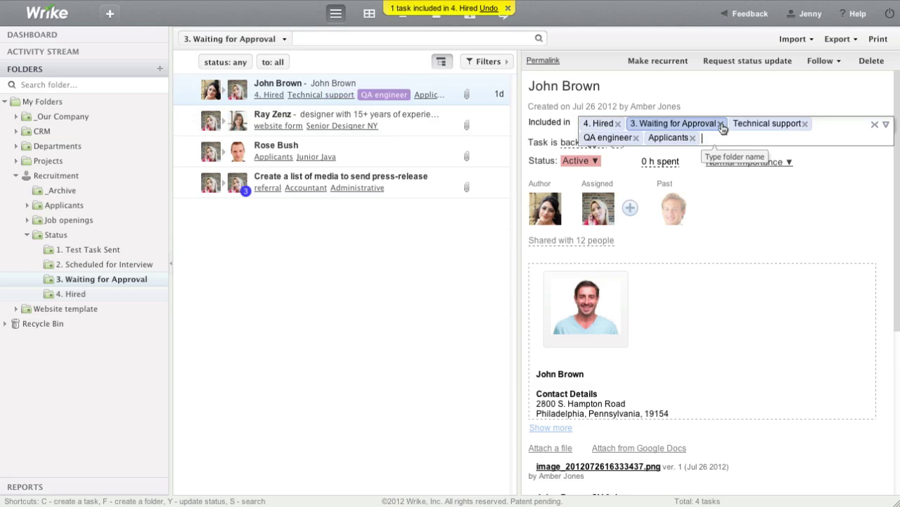
left_click(721, 124)
left_click(587, 161)
left_click(574, 178)
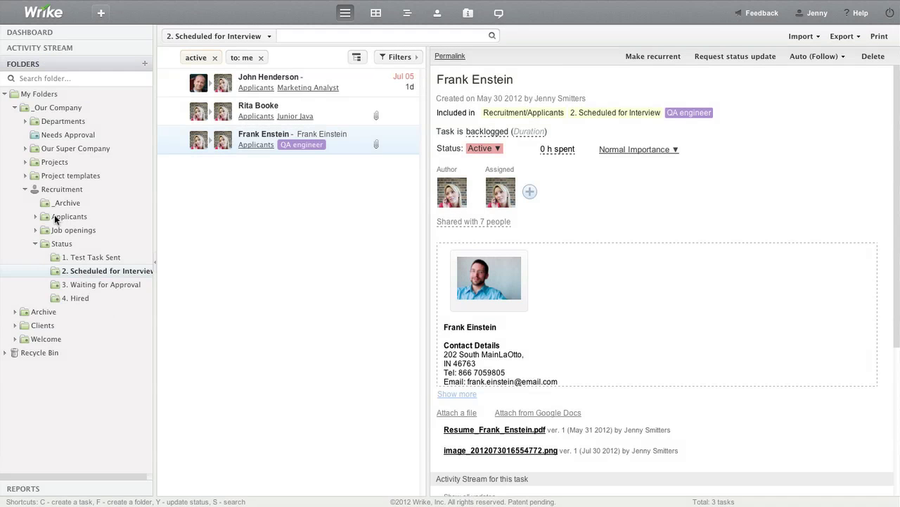
Search Applicants for tcp* and open the single matching task listing TCP/IP.
left_click(70, 216)
left_click(246, 35)
type("tcp")
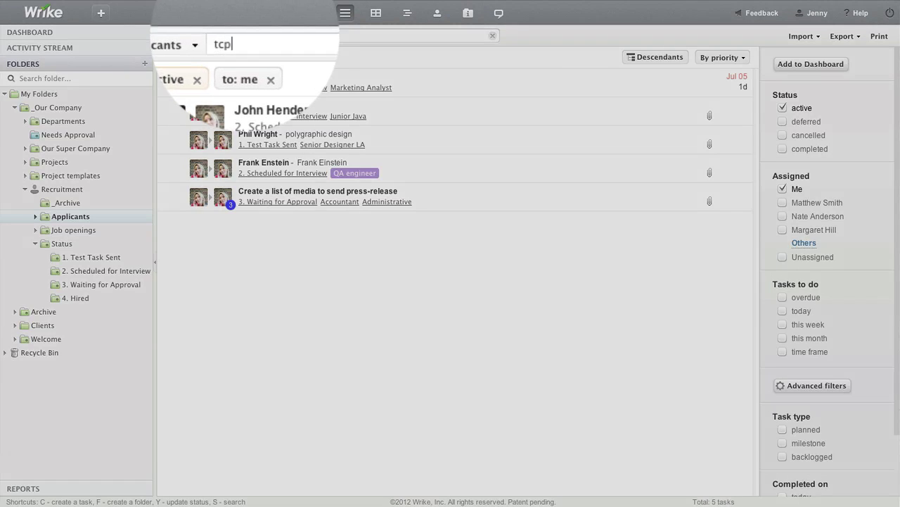
type("*")
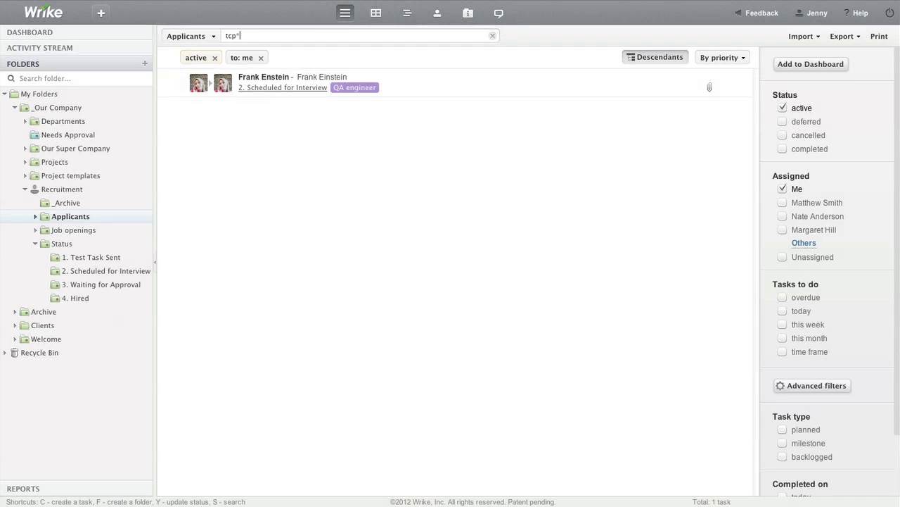
left_click(358, 87)
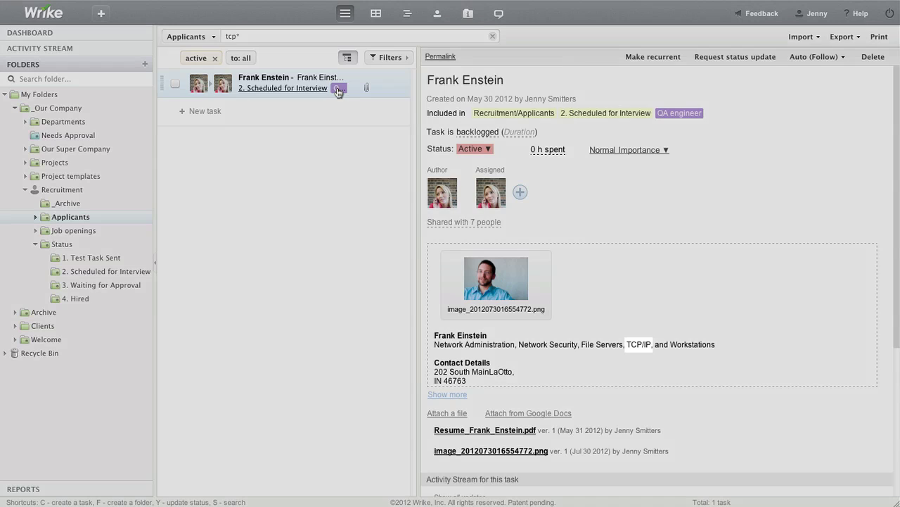